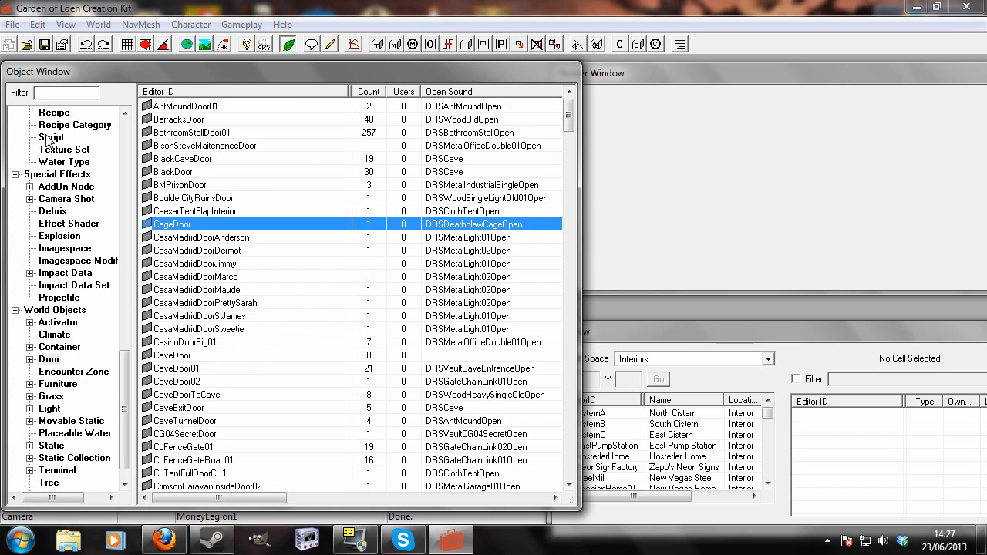
Filter the door list to 'ncrc' and preview the NCRCFVCDoor model
{"action": "left_click", "coordinate": [65, 93]}
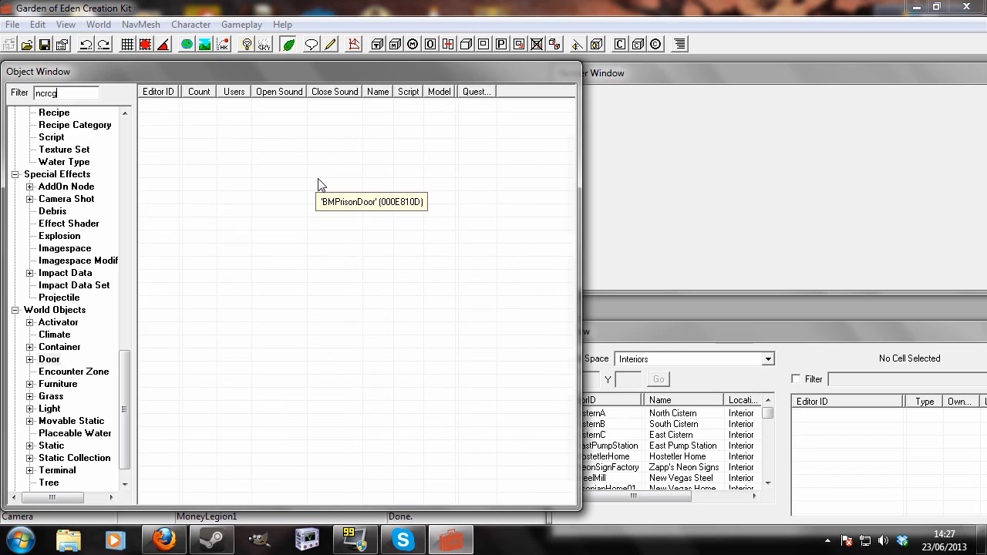
{"action": "key", "text": "BackSpace"}
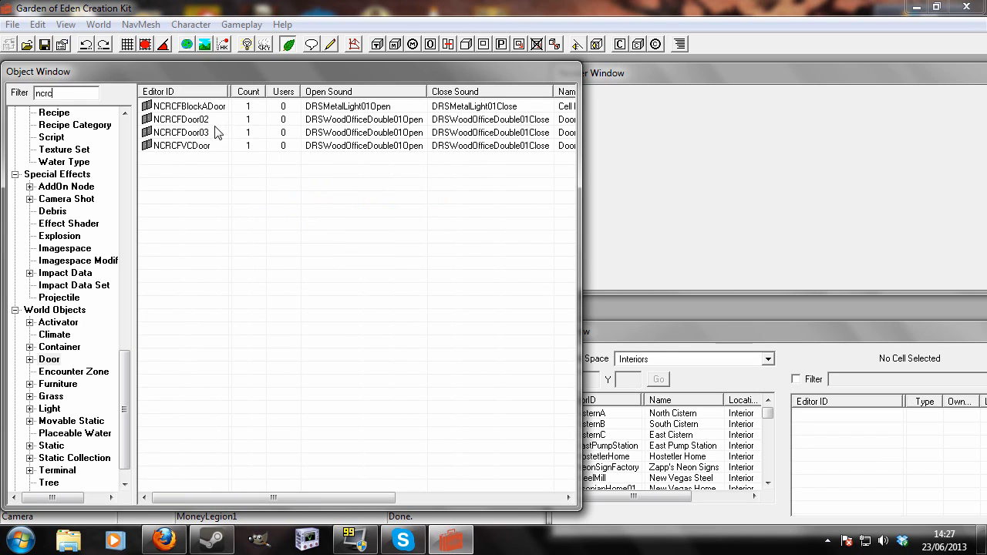
{"action": "right_click", "coordinate": [199, 151]}
{"action": "left_click", "coordinate": [242, 208]}
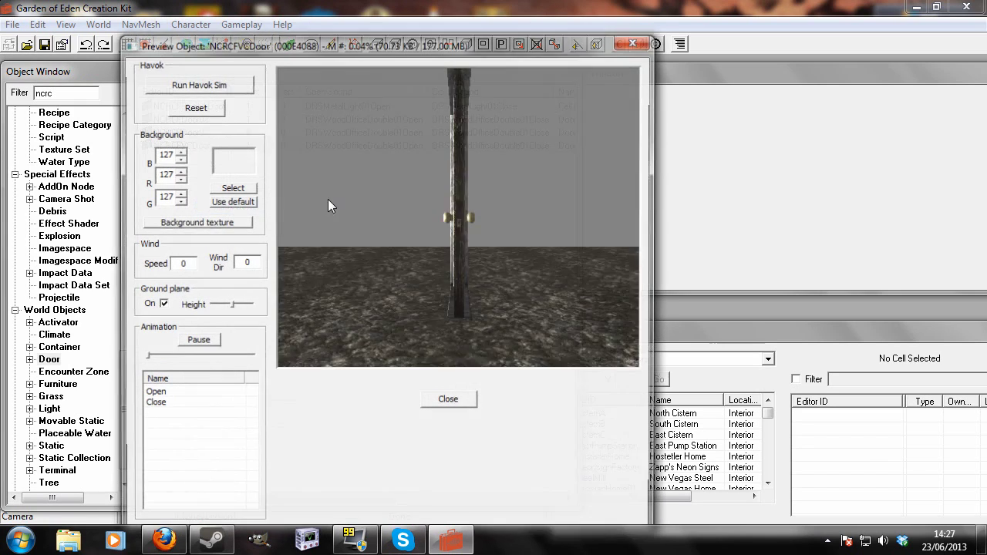
{"action": "left_click", "coordinate": [636, 39]}
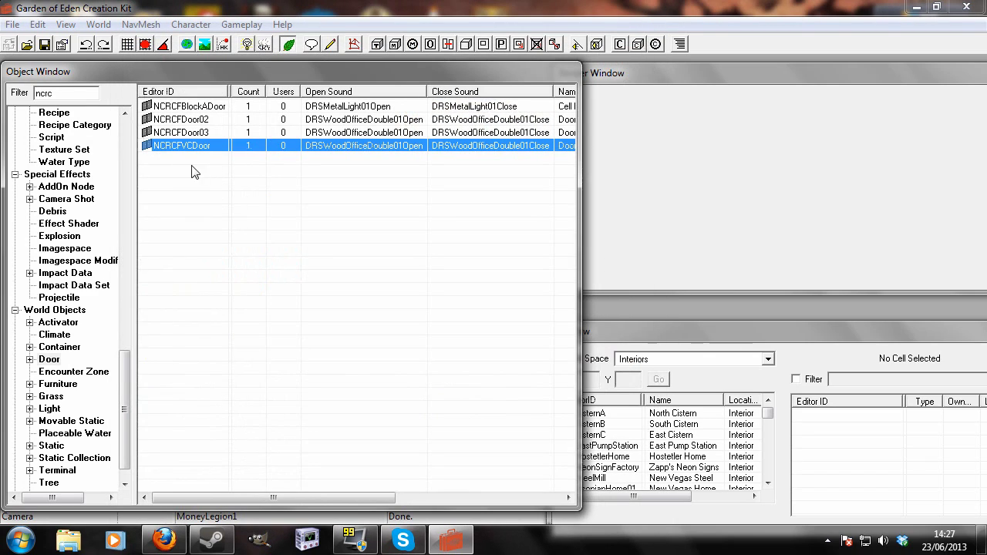
Open NCRCFVCDoor and change its ID to MyDoor
{"action": "double_click", "coordinate": [194, 149]}
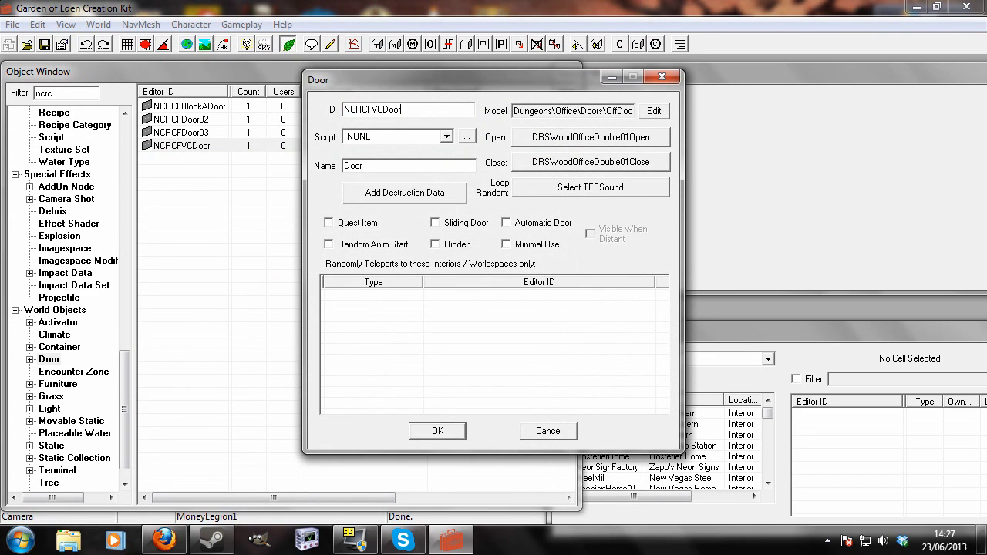
{"action": "type", "text": "MyDoor"}
{"action": "left_click", "coordinate": [454, 435]}
Confirm MyDoor as a new object and start a new blank object script
{"action": "left_click", "coordinate": [483, 334]}
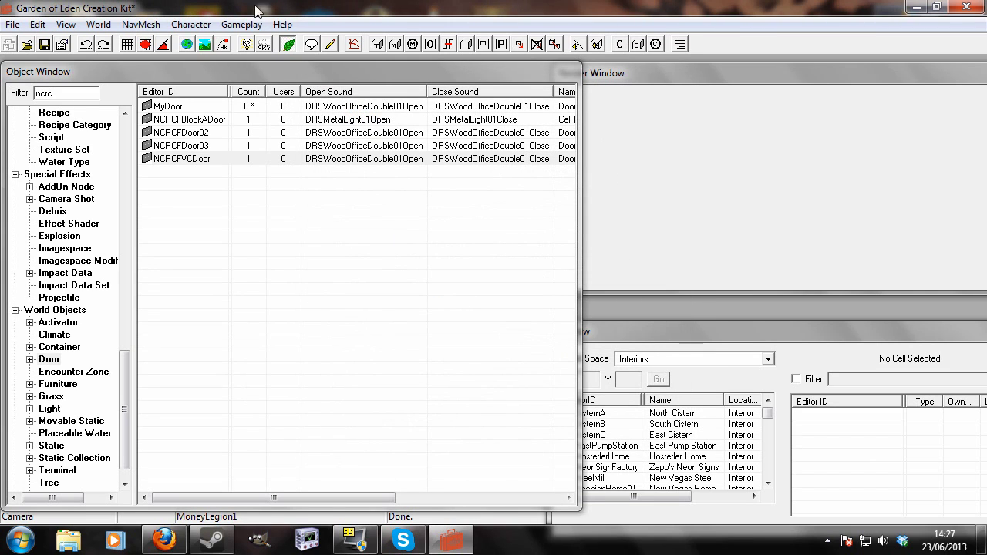
{"action": "left_click", "coordinate": [330, 45]}
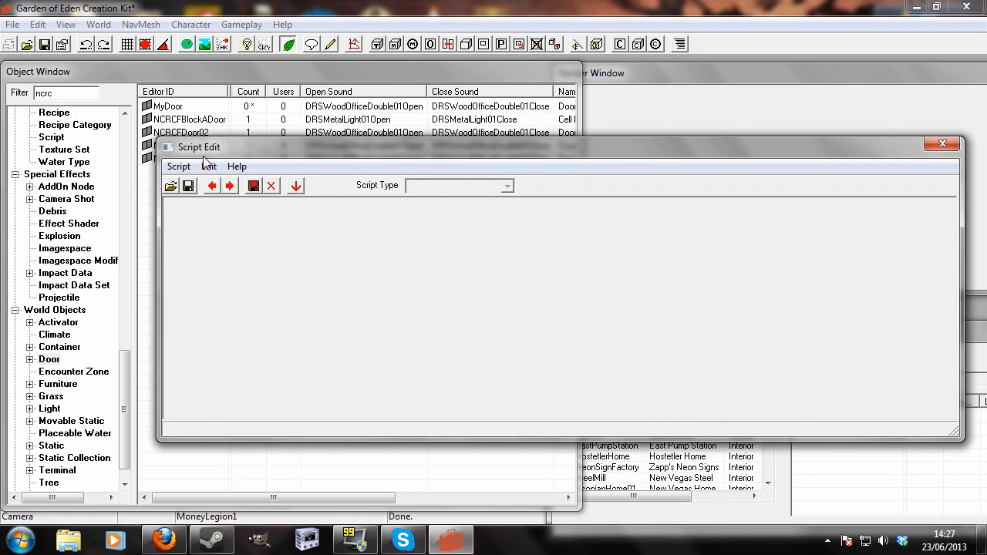
{"action": "left_click", "coordinate": [179, 166]}
{"action": "left_click", "coordinate": [197, 182]}
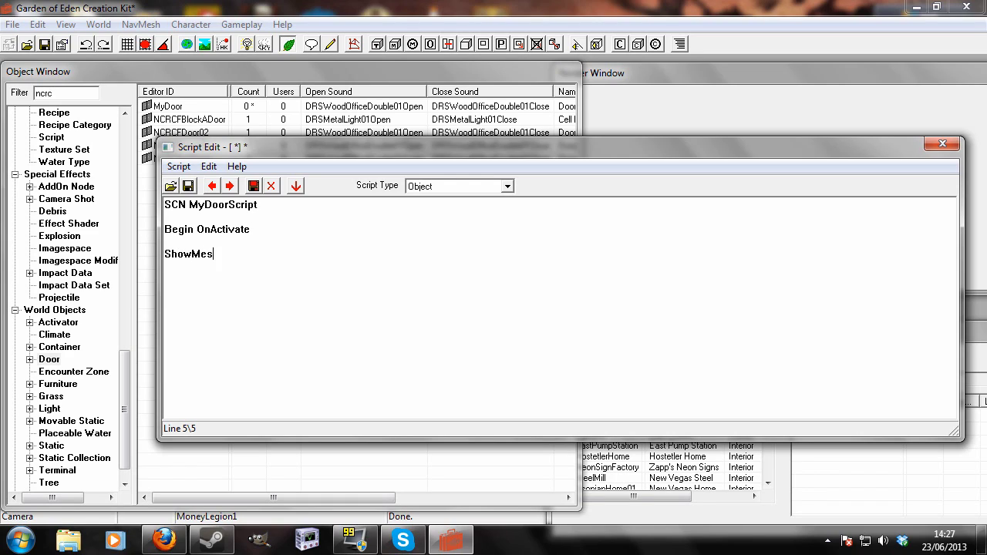
Write an OnActivate block showing GenericDoorActivatedElsewhereMsg, then close the script editor
{"action": "type", "text": "GenericDoorActivatedElsewhereMsg"}
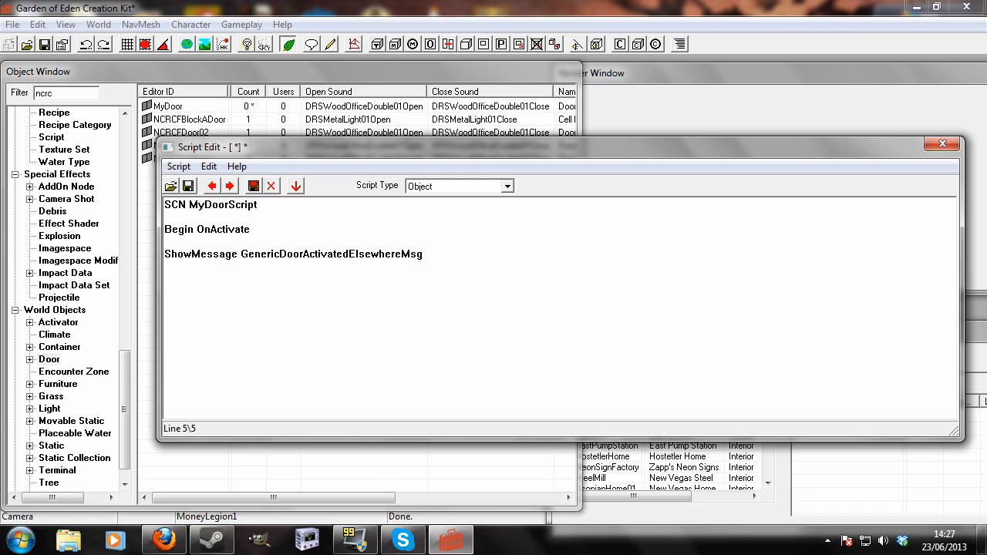
{"action": "key", "text": "shift+Right"}
{"action": "key", "text": "shift+Right"}
{"action": "key", "text": "shift+Right"}
{"action": "key", "text": "shift+Right"}
{"action": "key", "text": "shift+Right"}
{"action": "key", "text": "shift+Right"}
{"action": "key", "text": "shift+Right"}
{"action": "key", "text": "shift+Right"}
{"action": "key", "text": "shift+Right"}
{"action": "key", "text": "shift+Right"}
{"action": "key", "text": "shift+Right"}
{"action": "key", "text": "shift+Right"}
{"action": "key", "text": "shift+Right"}
{"action": "key", "text": "shift+Right"}
{"action": "key", "text": "shift+Right"}
{"action": "key", "text": "shift+Right"}
{"action": "key", "text": "shift+Right"}
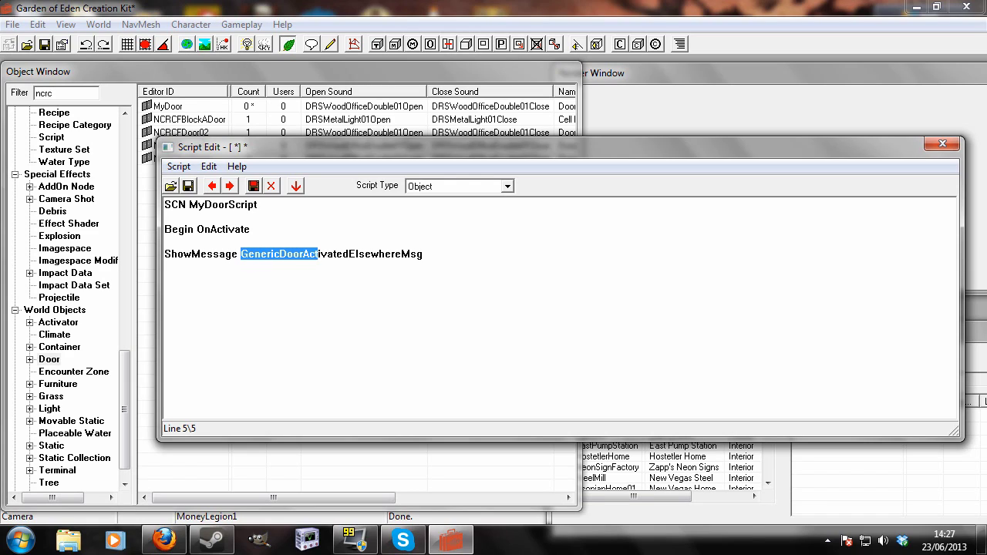
{"action": "key", "text": "shift+Right"}
{"action": "key", "text": "shift+Right"}
{"action": "key", "text": "shift+Right"}
{"action": "key", "text": "shift+Right"}
{"action": "key", "text": "shift+Right"}
{"action": "key", "text": "shift+Right"}
{"action": "key", "text": "shift+Right"}
{"action": "key", "text": "shift+Right"}
{"action": "key", "text": "shift+Right"}
{"action": "key", "text": "shift+Right"}
{"action": "key", "text": "shift+Right"}
{"action": "key", "text": "shift+Right"}
{"action": "key", "text": "shift+Right"}
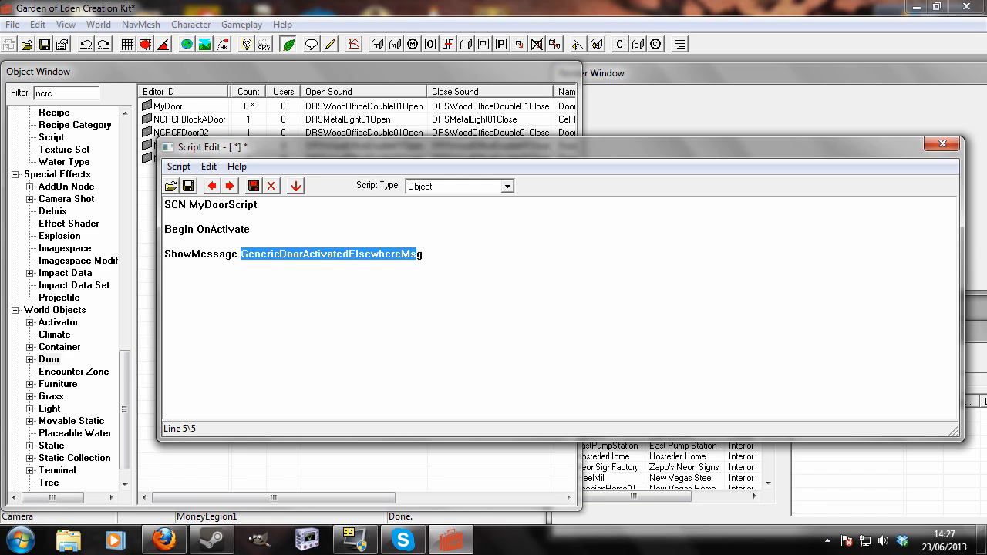
{"action": "left_click", "coordinate": [371, 254]}
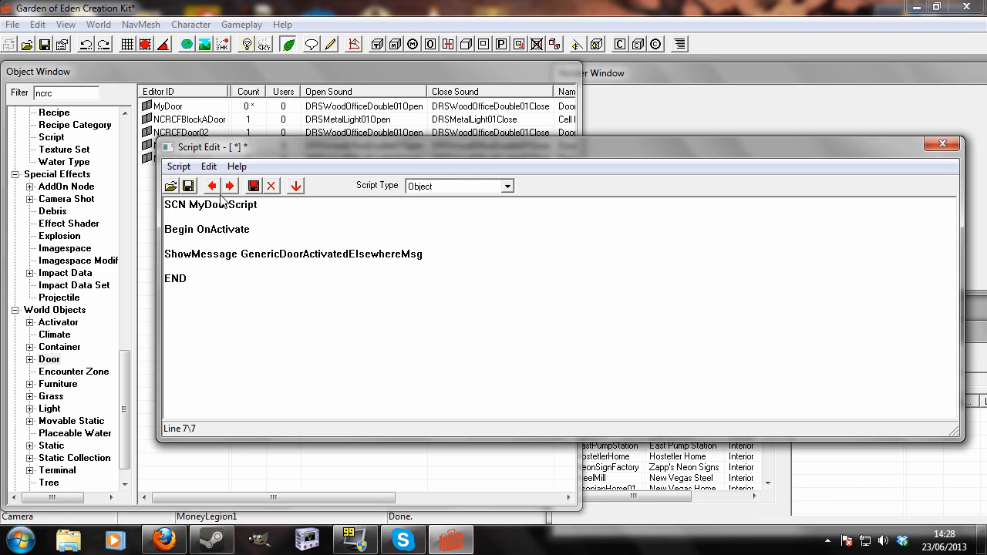
{"action": "left_click", "coordinate": [943, 143]}
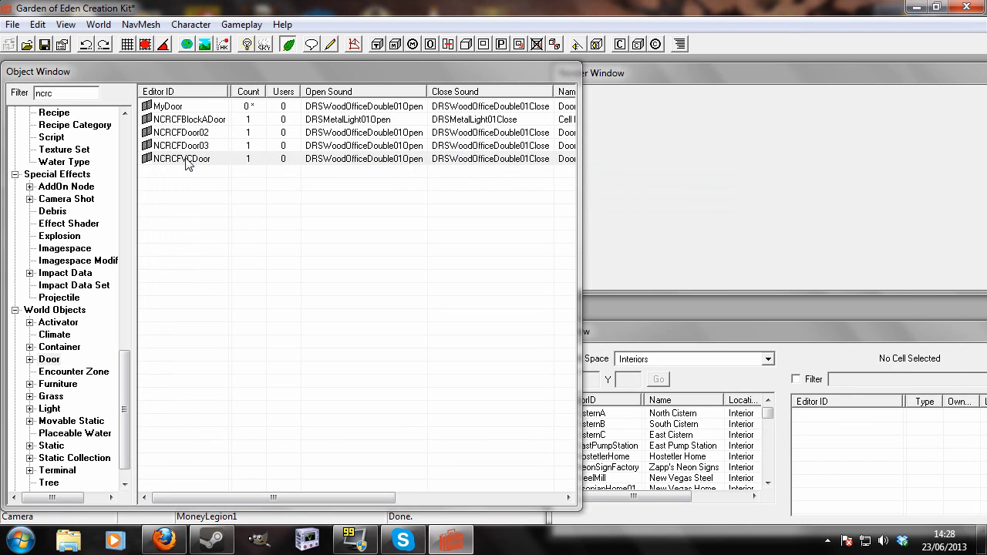
Choose MyDoorScript as MyDoor's script and save the door
{"action": "double_click", "coordinate": [178, 109]}
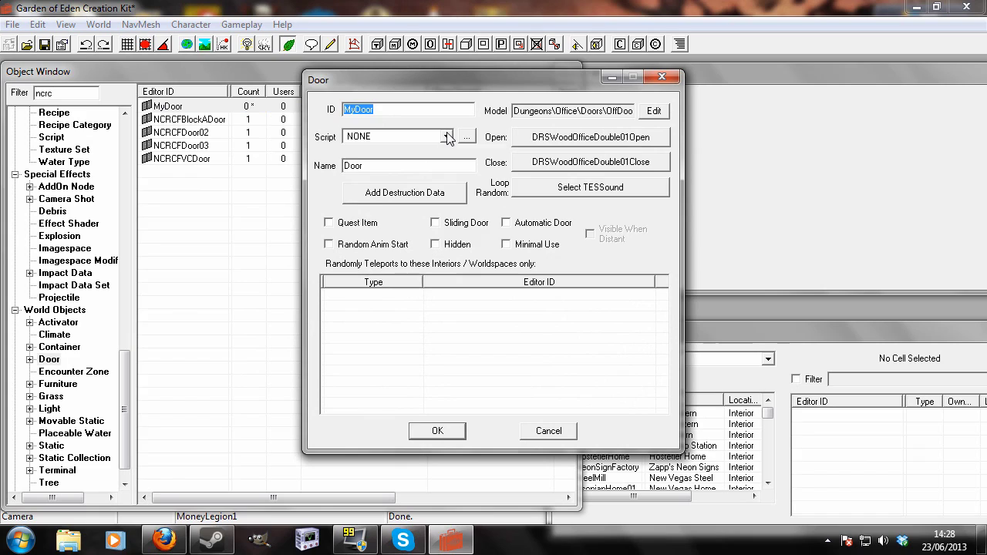
{"action": "left_click", "coordinate": [446, 136]}
{"action": "type", "text": "my"}
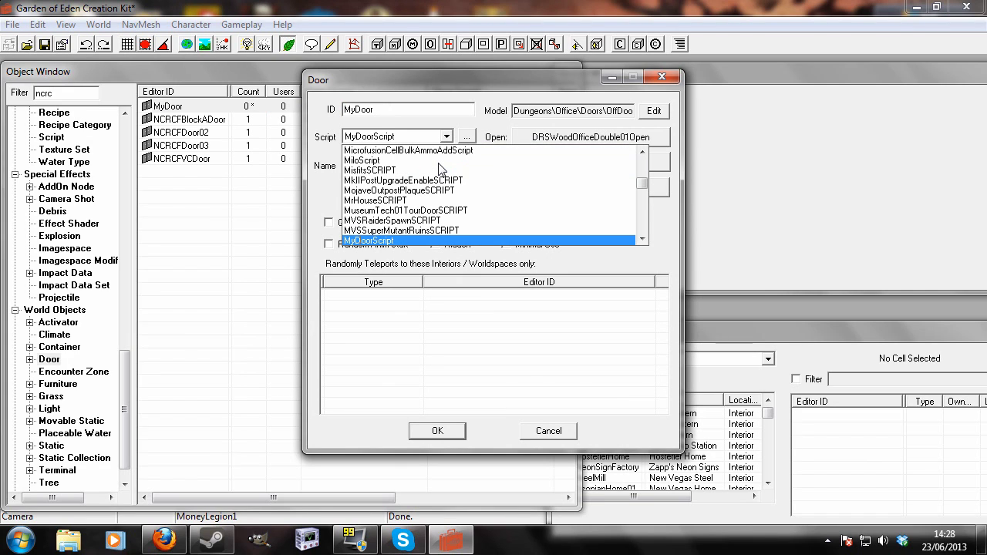
{"action": "left_click", "coordinate": [436, 241]}
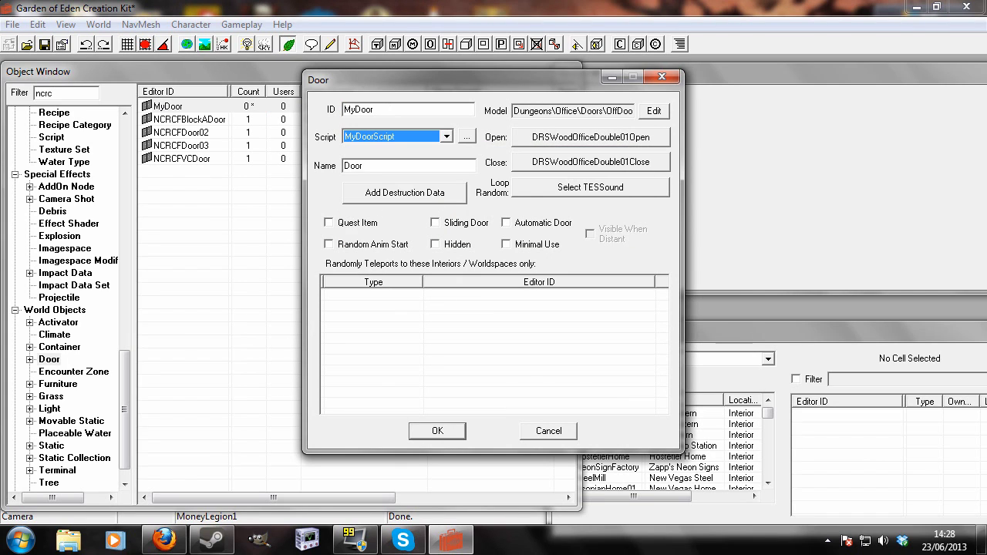
{"action": "left_click", "coordinate": [438, 432]}
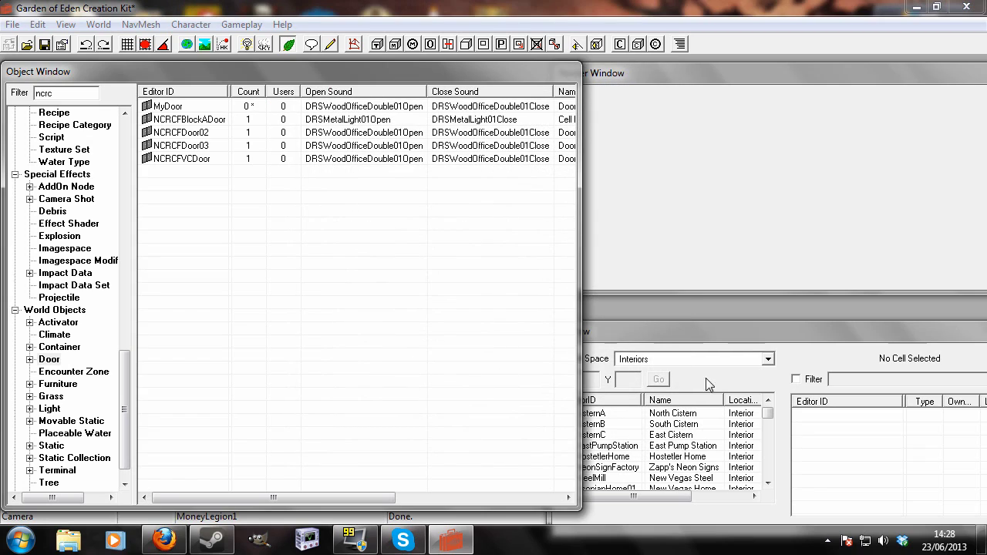
Switch the world space to WastelandNV and load the Goodsprings (-18, 0) cell
{"action": "left_click", "coordinate": [769, 359]}
{"action": "scroll", "coordinate": [697, 432], "scroll_direction": "down", "scroll_amount": 3}
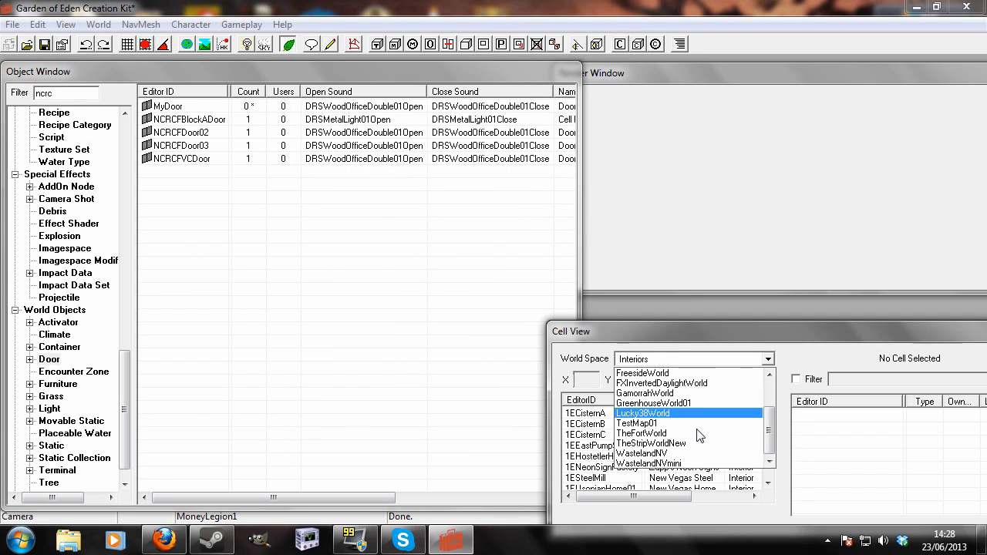
{"action": "left_click", "coordinate": [681, 454]}
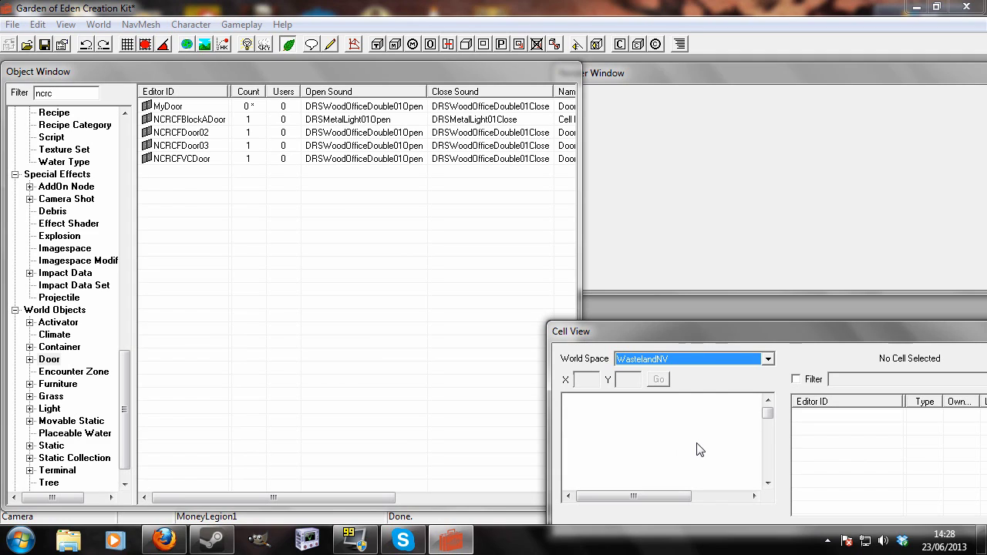
{"action": "left_click", "coordinate": [617, 446]}
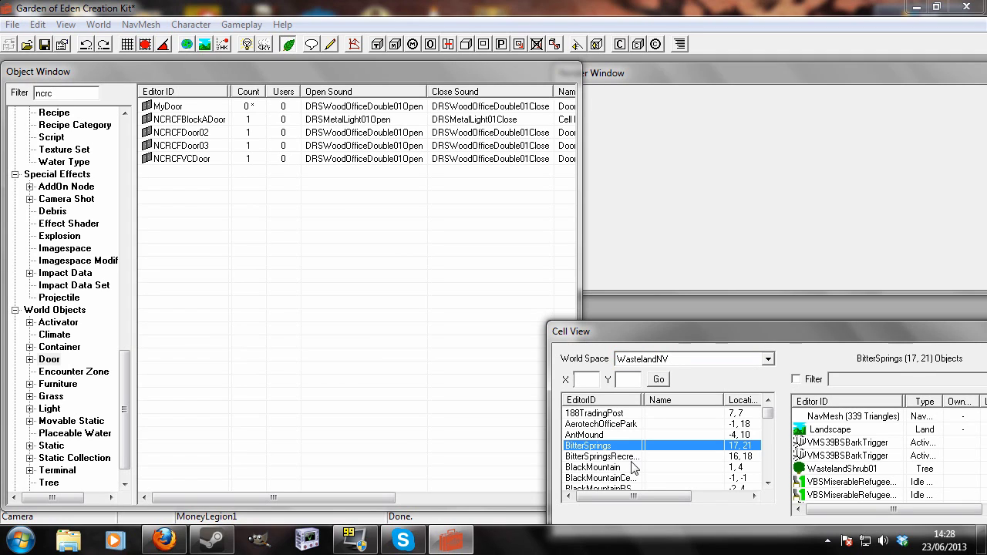
{"action": "type", "text": "goodsprings"}
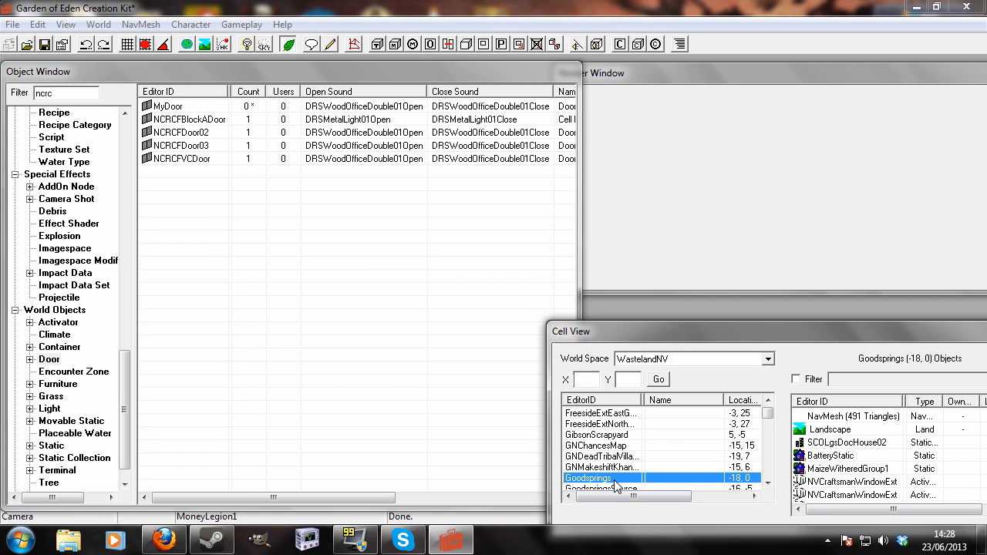
{"action": "double_click", "coordinate": [617, 480]}
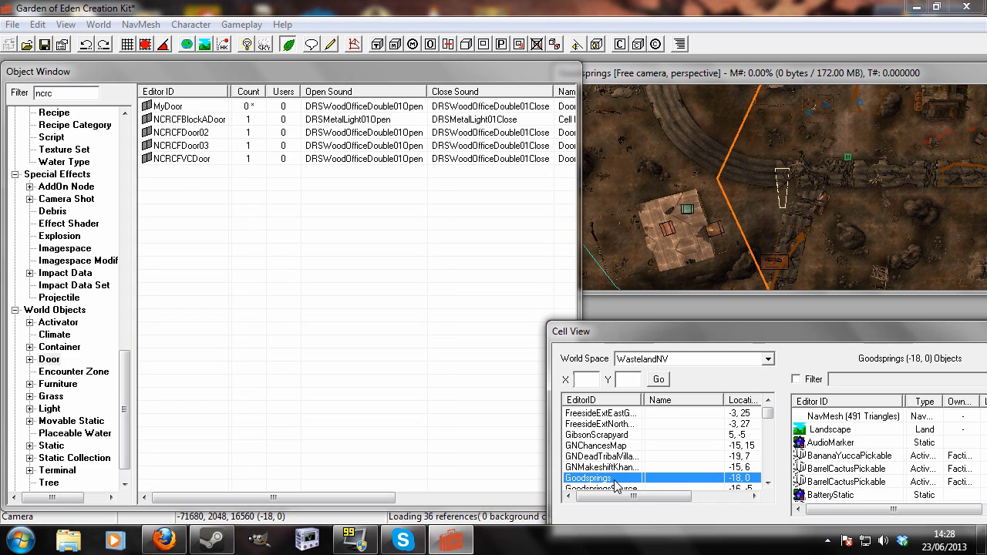
Select the VCG04Activator and shift the view toward the wrecked car and road
{"action": "left_click", "coordinate": [669, 228]}
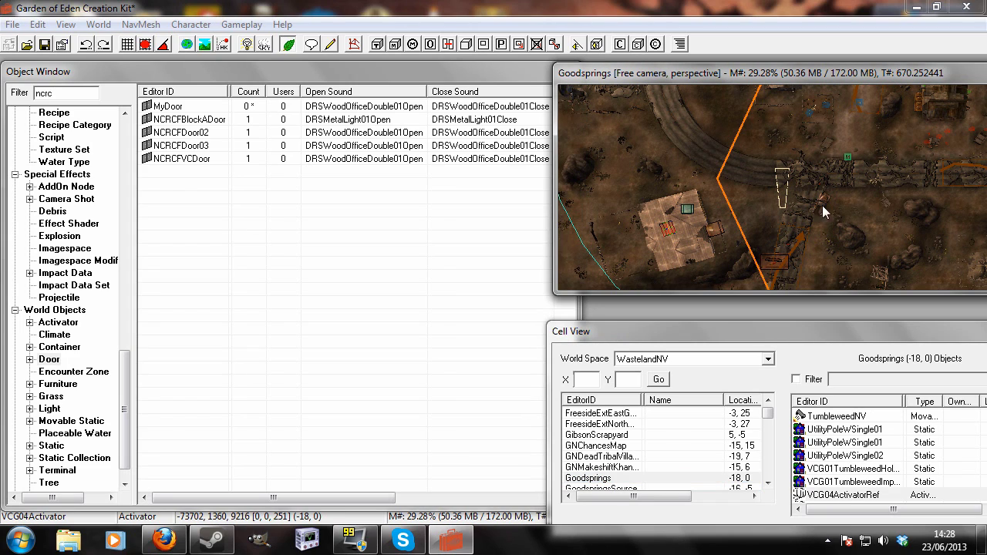
{"action": "scroll", "coordinate": [823, 212], "scroll_direction": "down", "scroll_amount": 5}
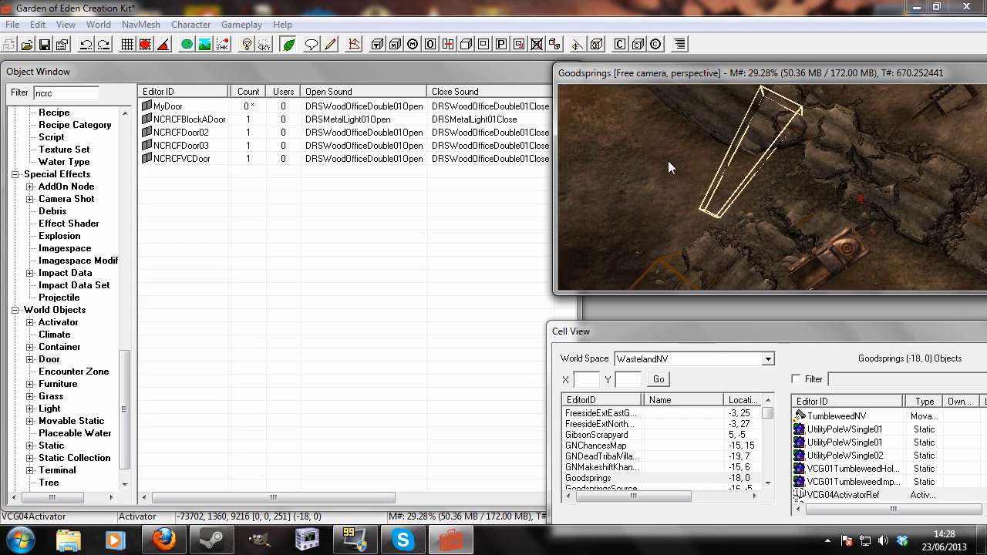
{"action": "middle_click_drag", "start_coordinate": [668, 168], "coordinate": [577, 178]}
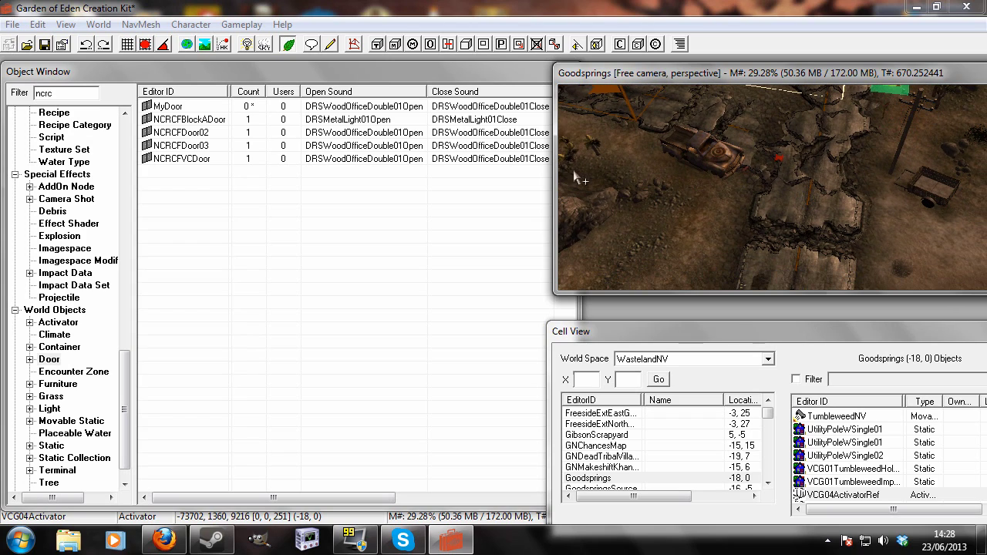
Drag MyDoor into Goodsprings and position it on the road beside the wooden crates
{"action": "left_click", "coordinate": [164, 108]}
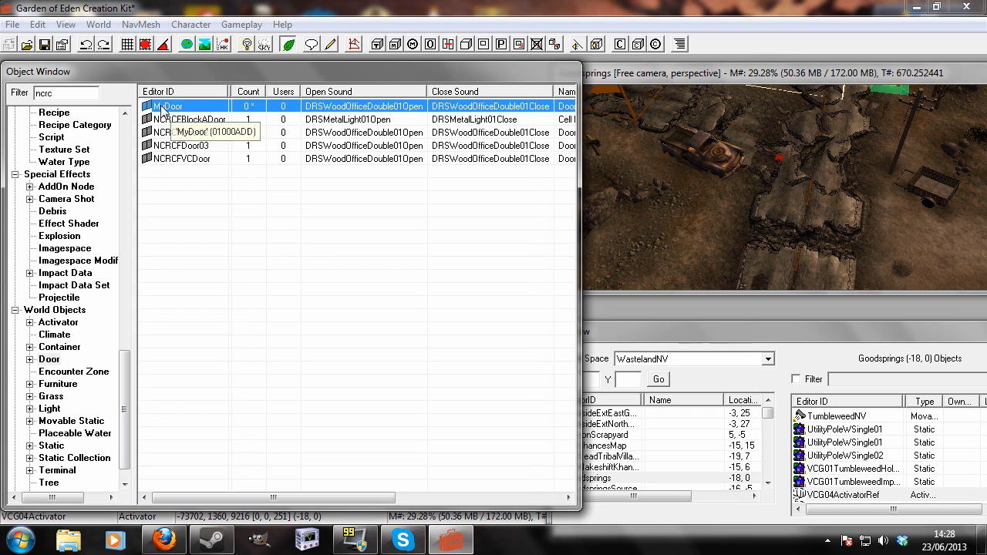
{"action": "left_click_drag", "start_coordinate": [164, 108], "coordinate": [800, 225]}
{"action": "scroll", "coordinate": [800, 225], "scroll_direction": "down", "scroll_amount": 5}
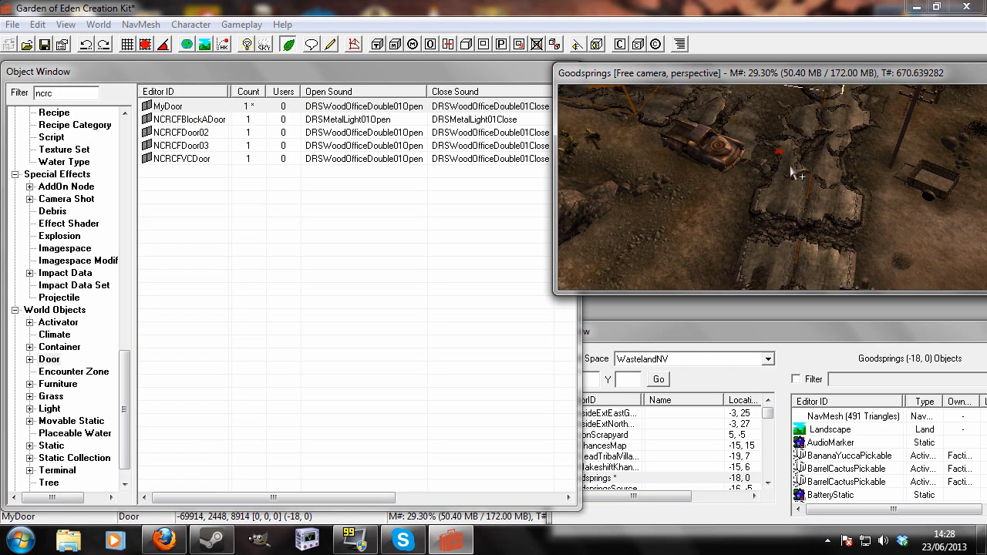
{"action": "middle_click_drag", "start_coordinate": [798, 138], "coordinate": [774, 249]}
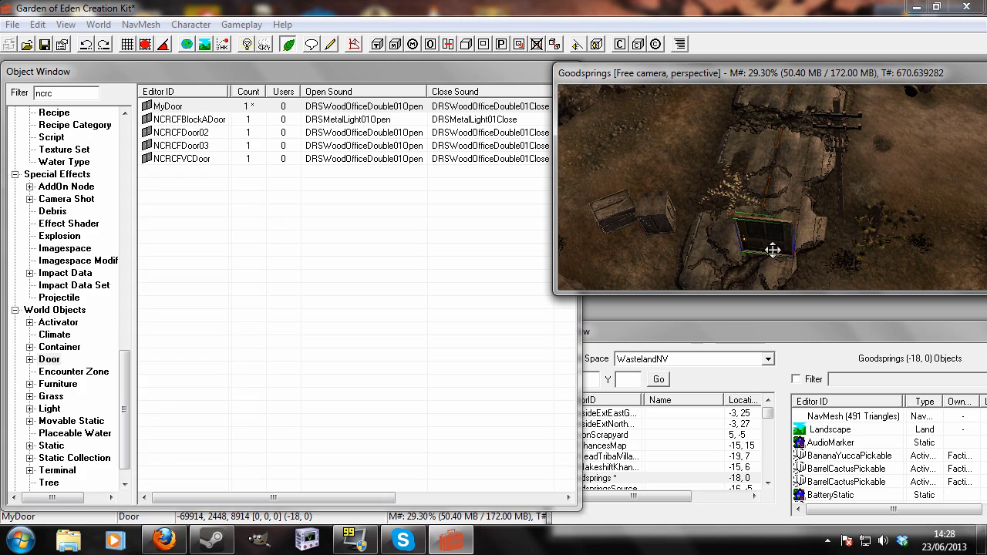
{"action": "left_click_drag", "start_coordinate": [774, 249], "coordinate": [677, 209]}
{"action": "middle_click_drag", "start_coordinate": [677, 208], "coordinate": [794, 264]}
{"action": "left_click_drag", "start_coordinate": [756, 218], "coordinate": [719, 158]}
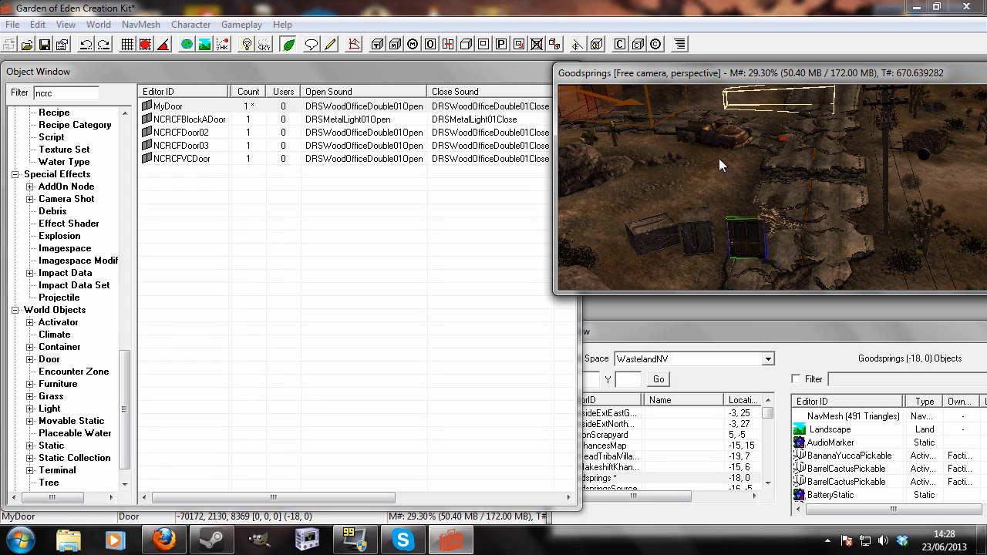
{"action": "scroll", "coordinate": [748, 227], "scroll_direction": "up", "scroll_amount": 2}
{"action": "scroll", "coordinate": [739, 245], "scroll_direction": "down", "scroll_amount": 3}
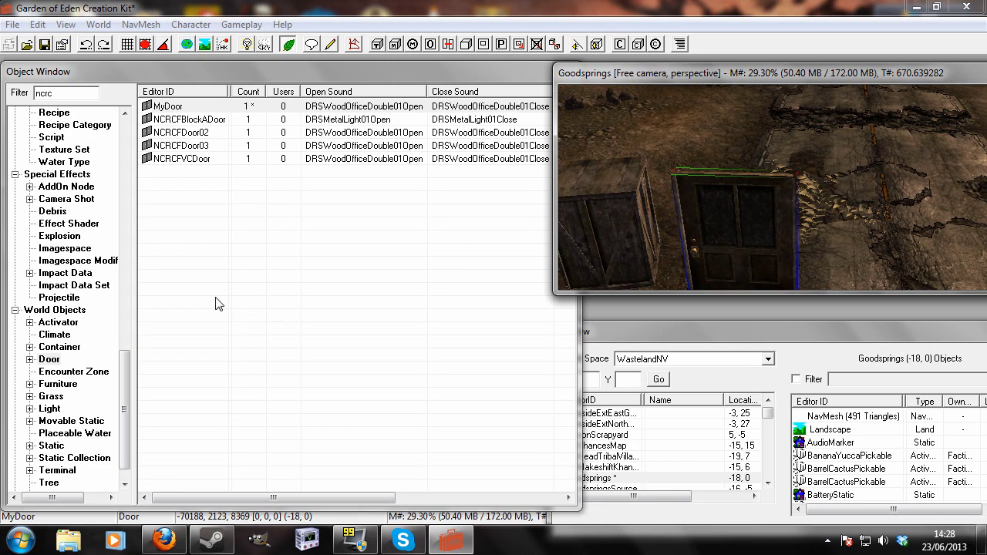
Deselect the door and filter the Activator objects for the electrical switch
{"action": "key", "text": "d"}
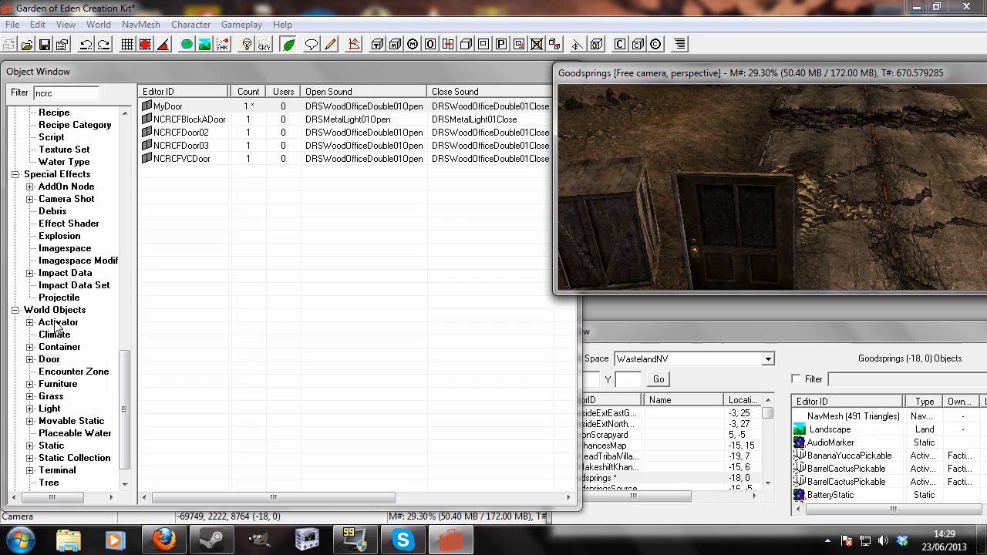
{"action": "left_click", "coordinate": [56, 322]}
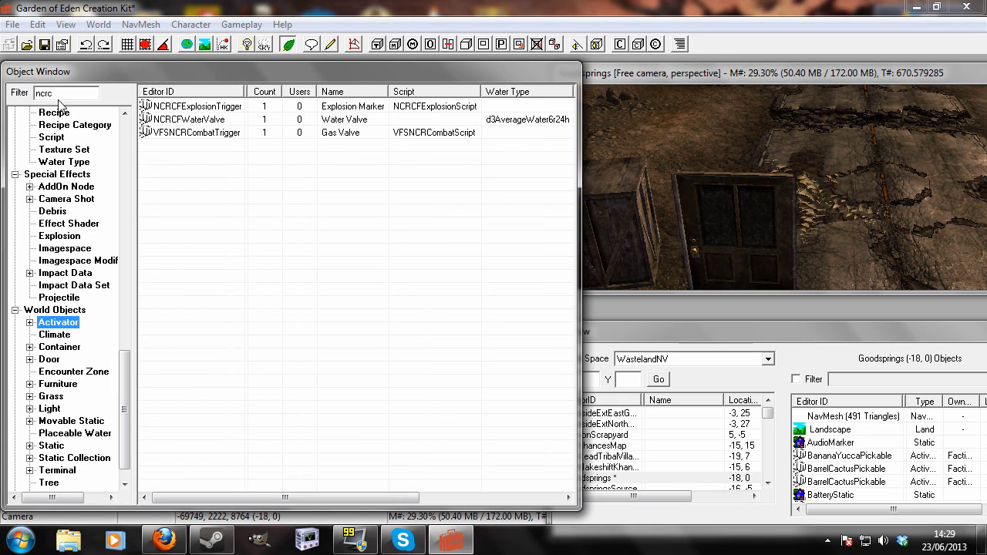
{"action": "left_click", "coordinate": [62, 95]}
{"action": "type", "text": "elec"}
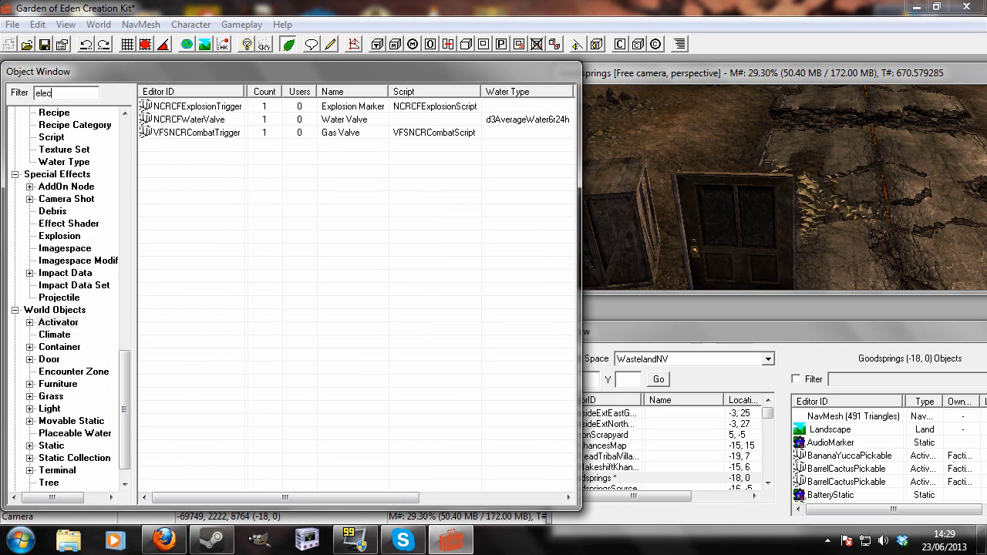
Place an ElectricalSwitch, moving and rotating it onto the crate facing the door
{"action": "left_click", "coordinate": [182, 108]}
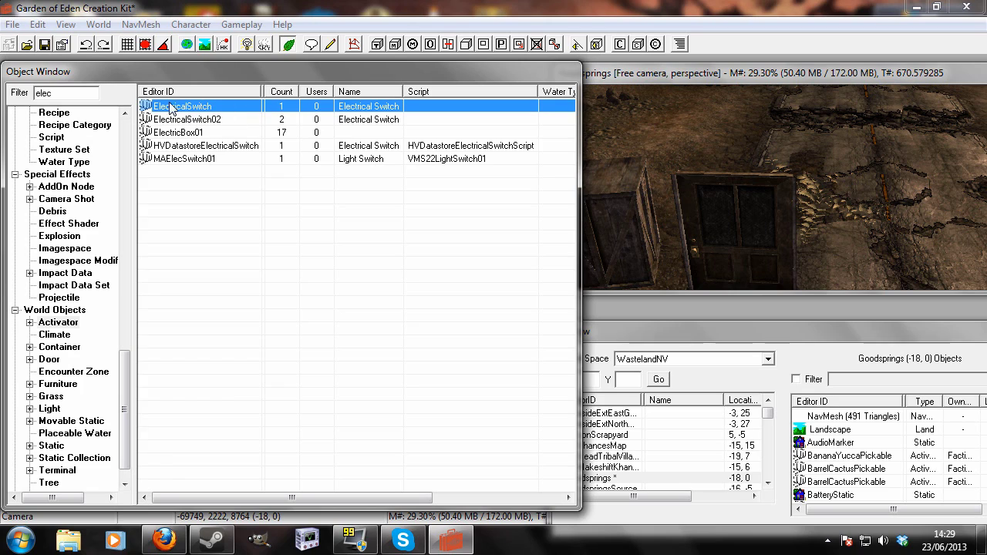
{"action": "left_click_drag", "start_coordinate": [170, 108], "coordinate": [695, 164]}
{"action": "right_click_drag", "start_coordinate": [695, 164], "coordinate": [736, 172]}
{"action": "left_click_drag", "start_coordinate": [736, 172], "coordinate": [654, 210]}
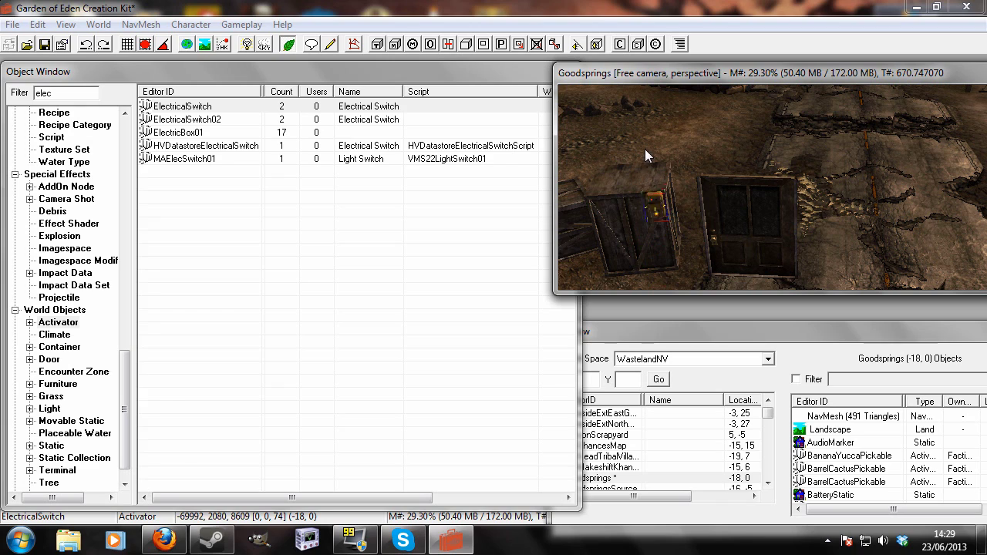
{"action": "left_click_drag", "start_coordinate": [646, 155], "coordinate": [579, 135]}
{"action": "middle_click_drag", "start_coordinate": [579, 136], "coordinate": [547, 193]}
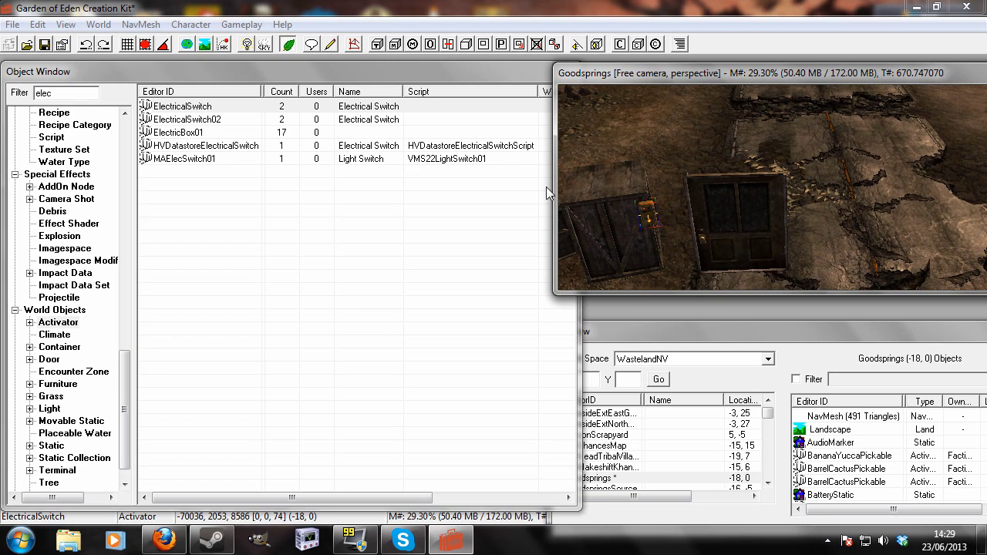
Check the ElectricalSwitch base properties, then fine-tune the switch's position on the crate
{"action": "double_click", "coordinate": [218, 107]}
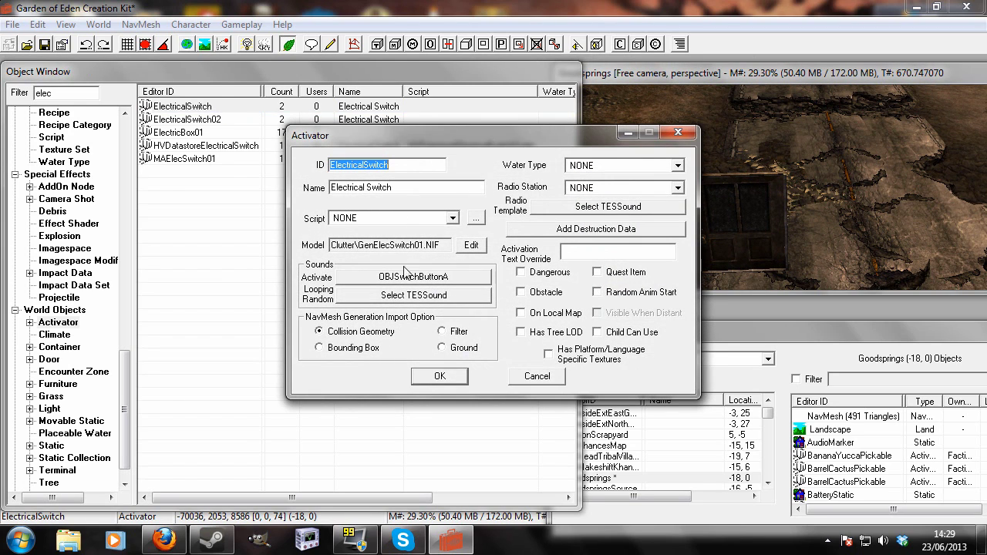
{"action": "left_click", "coordinate": [532, 376]}
{"action": "left_click", "coordinate": [652, 215]}
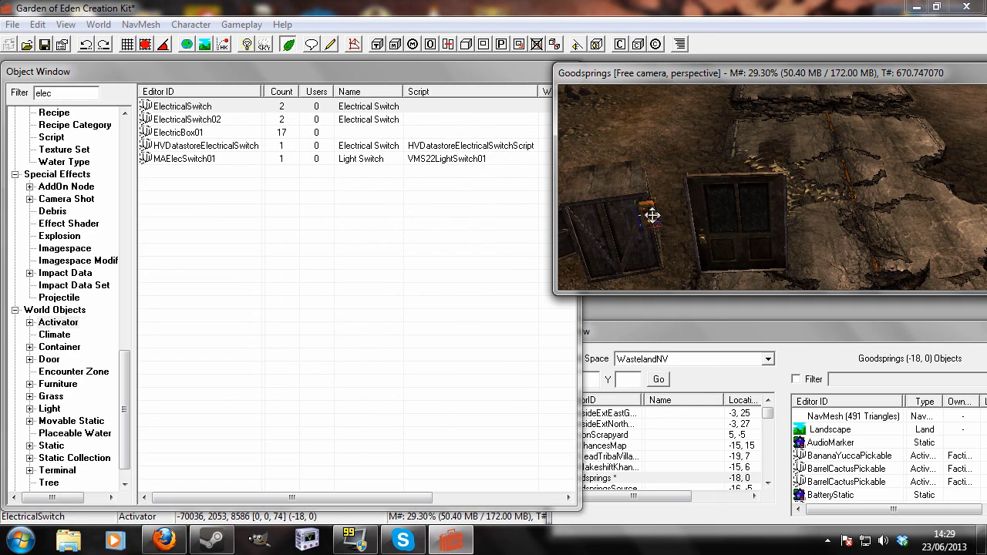
{"action": "left_click_drag", "start_coordinate": [652, 216], "coordinate": [614, 226]}
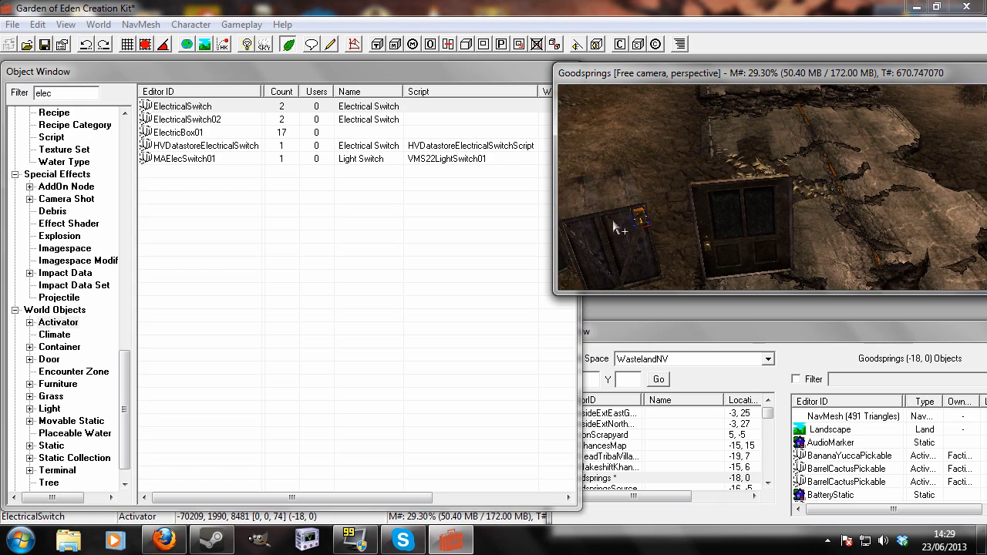
{"action": "scroll", "coordinate": [615, 226], "scroll_direction": "up", "scroll_amount": 5}
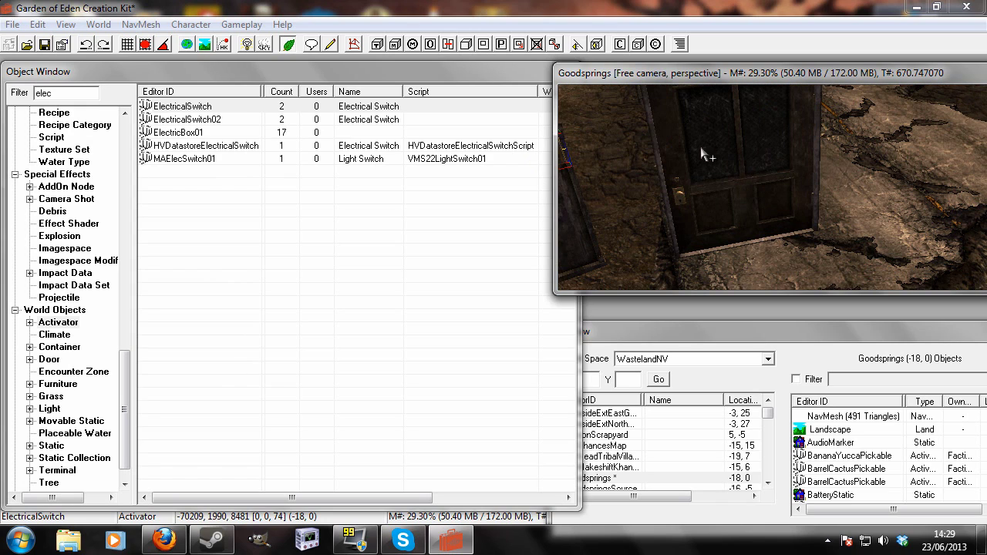
{"action": "middle_click_drag", "start_coordinate": [702, 154], "coordinate": [748, 192]}
Mark the placed switch as a persistent reference
{"action": "double_click", "coordinate": [660, 214]}
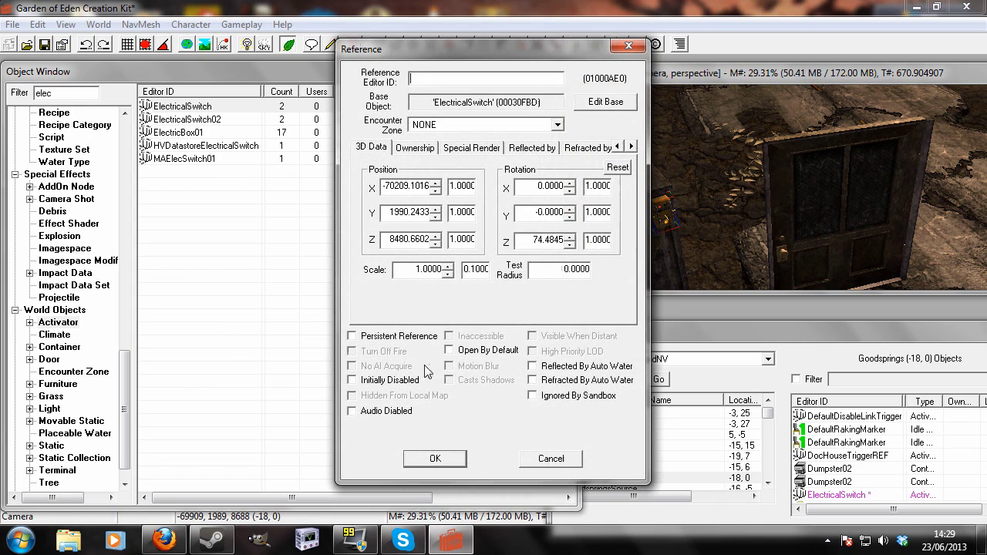
{"action": "left_click", "coordinate": [351, 336]}
{"action": "left_click", "coordinate": [426, 461]}
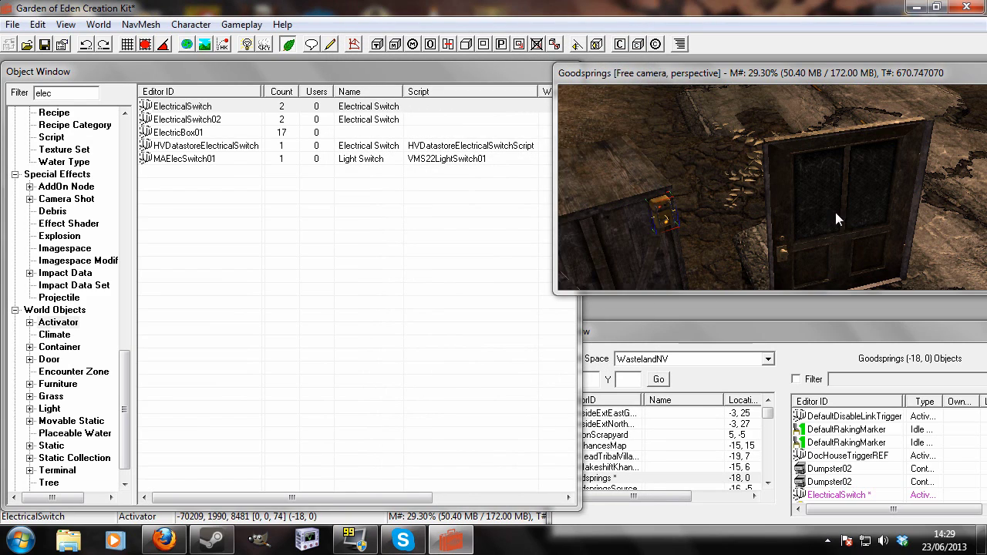
Make the MyDoor reference persistent
{"action": "left_click", "coordinate": [841, 220]}
{"action": "double_click", "coordinate": [841, 220]}
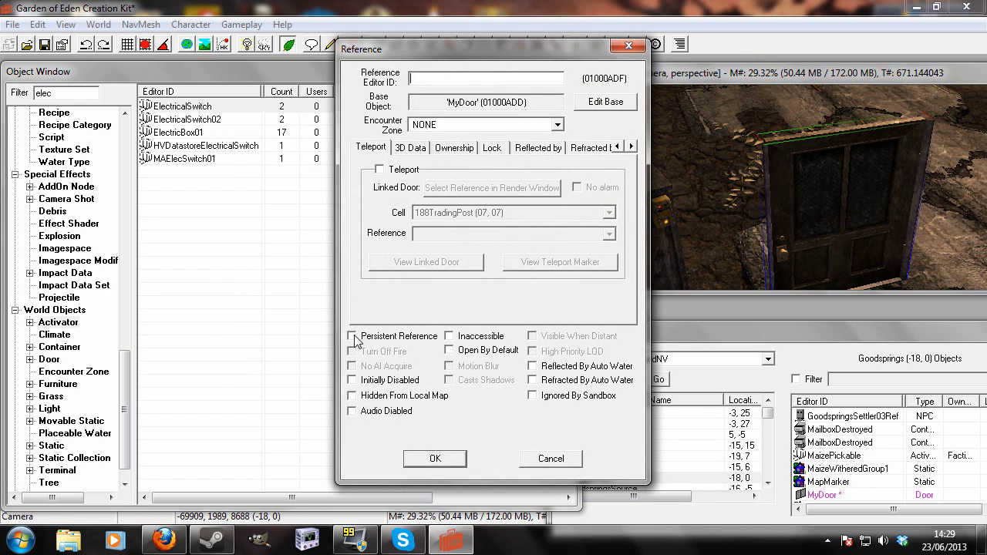
{"action": "left_click", "coordinate": [353, 336]}
Add the placed ElectricalSwitch as the door's activate parent with a 0.5 delay
{"action": "left_click", "coordinate": [632, 147]}
{"action": "left_click", "coordinate": [632, 148]}
{"action": "left_click", "coordinate": [633, 148]}
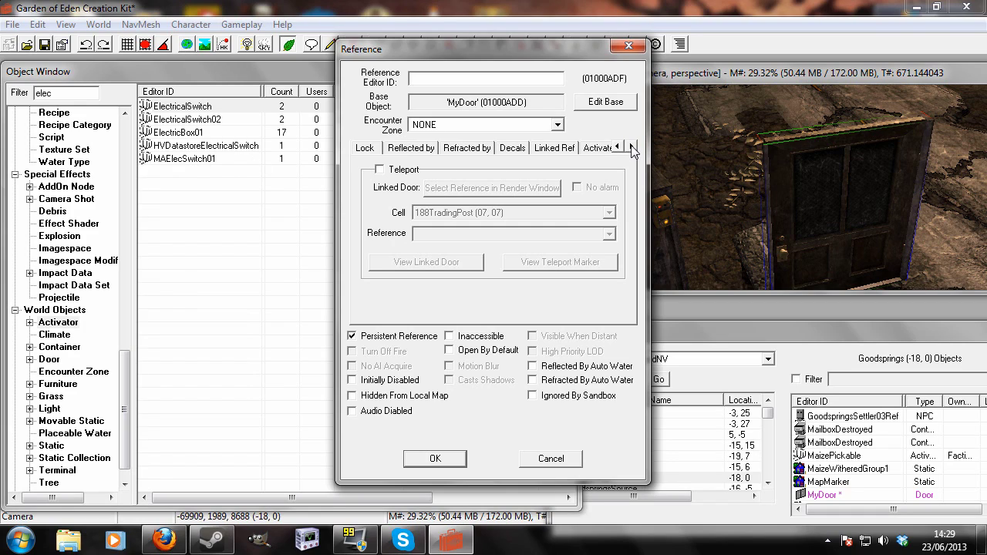
{"action": "left_click", "coordinate": [632, 147]}
{"action": "left_click", "coordinate": [632, 147]}
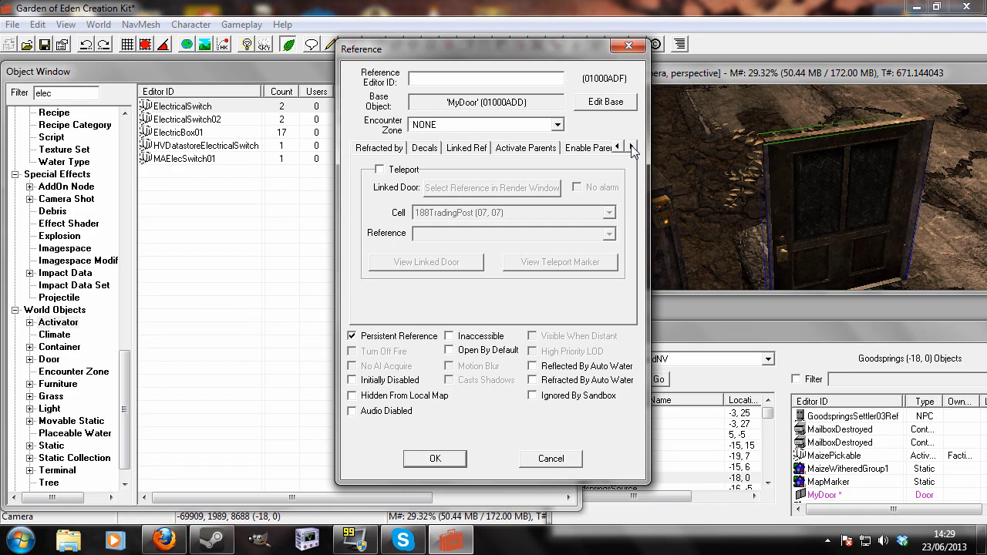
{"action": "left_click", "coordinate": [526, 148]}
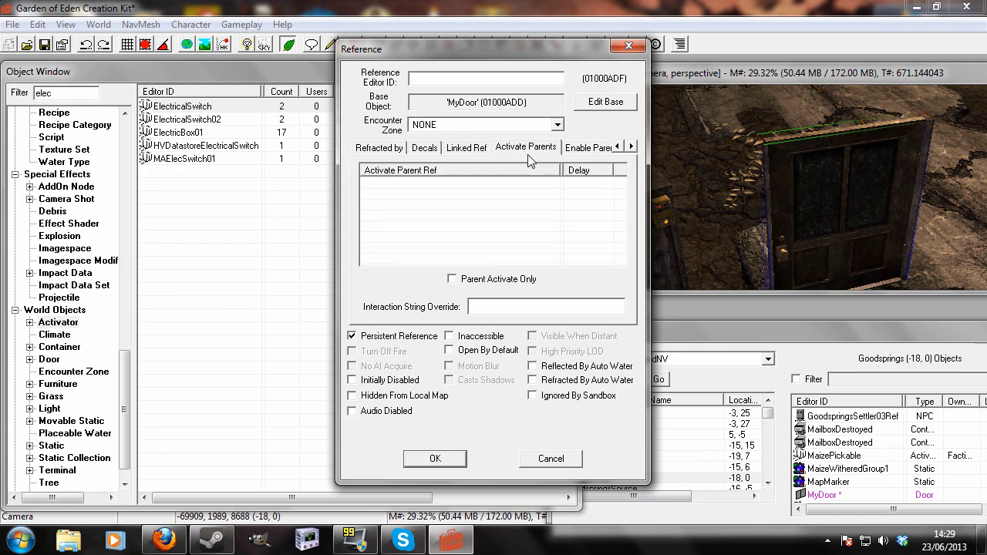
{"action": "right_click", "coordinate": [473, 216]}
{"action": "left_click", "coordinate": [512, 215]}
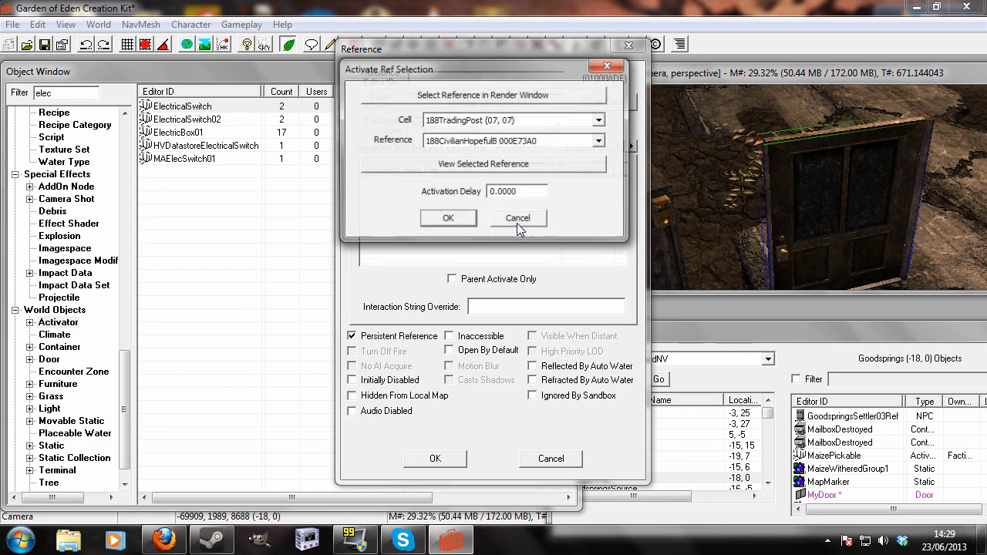
{"action": "left_click", "coordinate": [494, 96]}
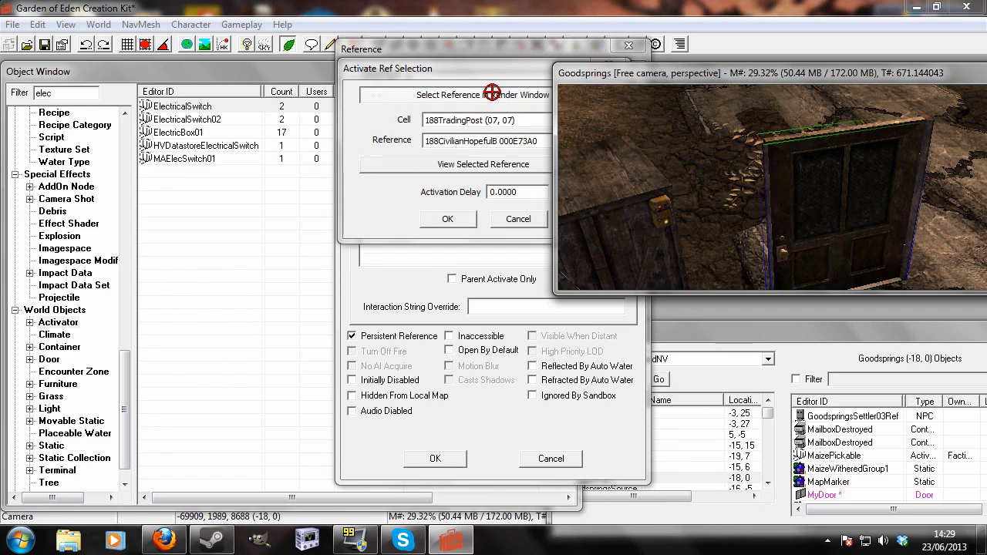
{"action": "left_click", "coordinate": [660, 218]}
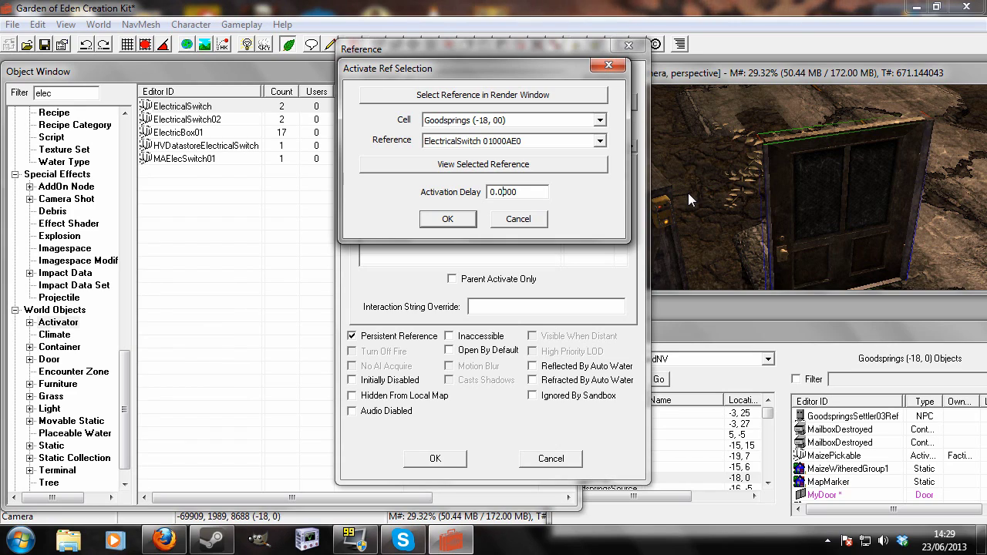
{"action": "type", "text": "5"}
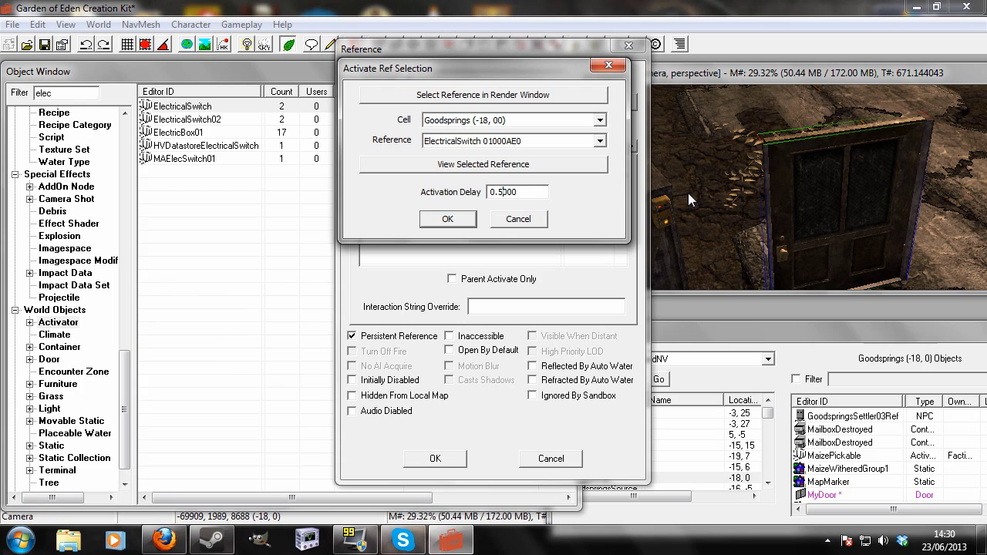
{"action": "left_click", "coordinate": [448, 219]}
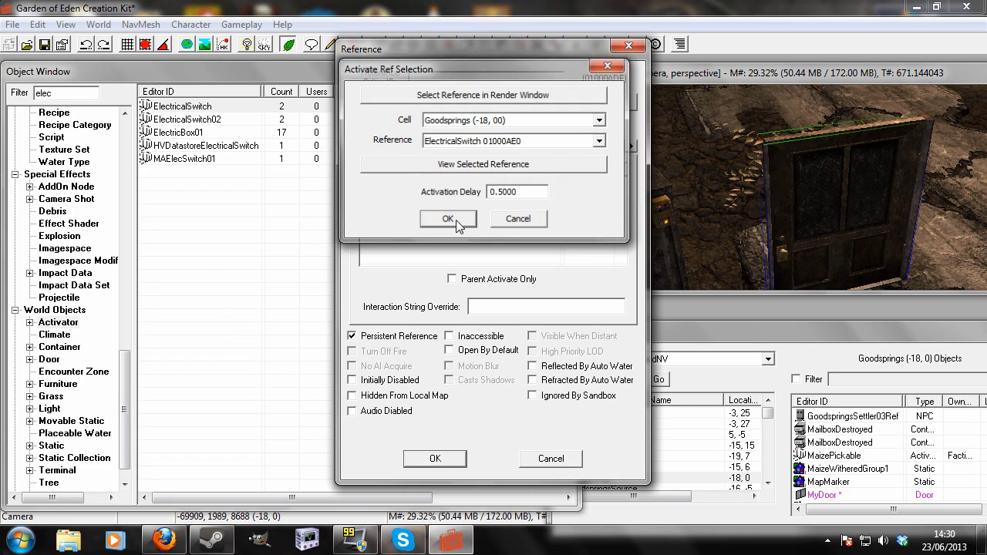
Apply MyDoor's reference settings and select the switch to show its link to the door
{"action": "left_click", "coordinate": [434, 459]}
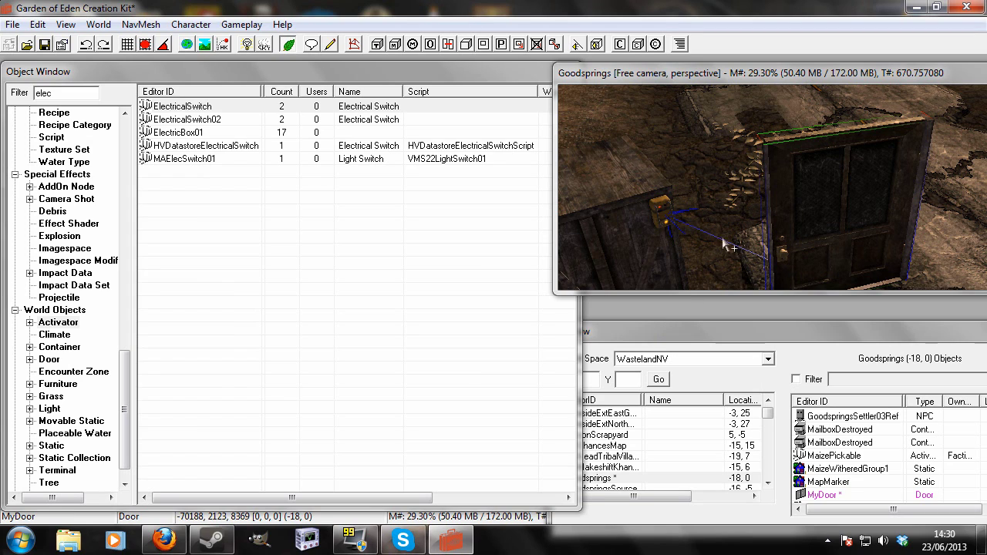
{"action": "middle_click_drag", "start_coordinate": [784, 237], "coordinate": [784, 236]}
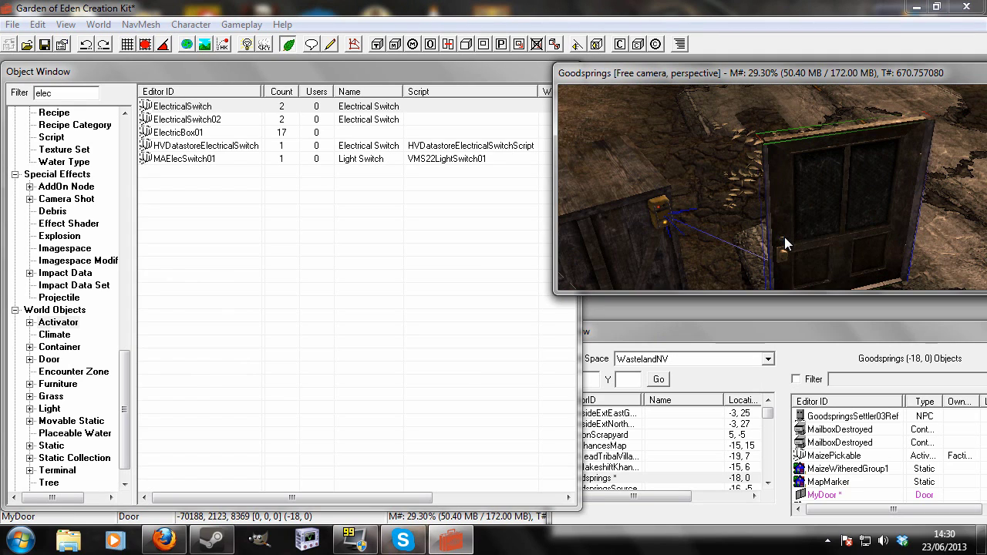
{"action": "left_click", "coordinate": [667, 222]}
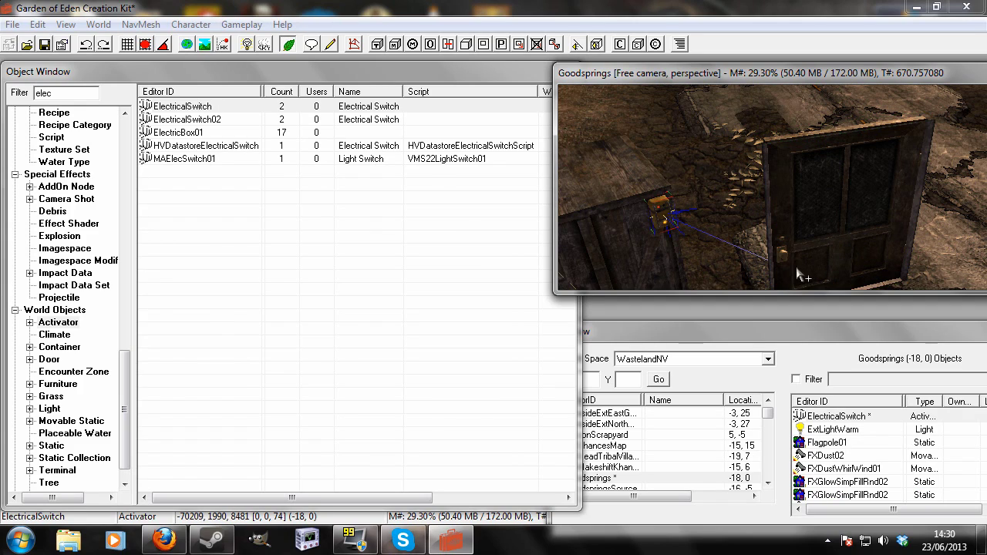